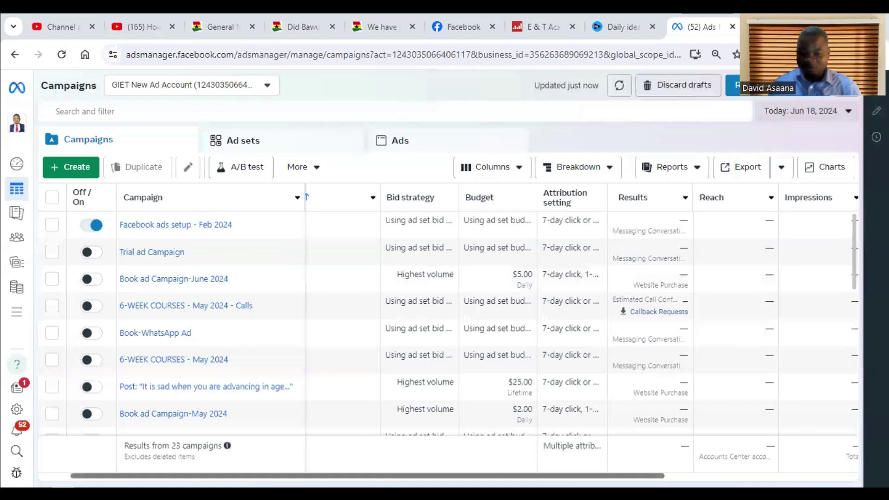
# Examine the campaigns table's columns, from delivery, bid strategy and budget through results, reach and cost per result to end date
pyautogui.hscroll(2, 463, 324)
pyautogui.hscroll(-3, 445, 324)
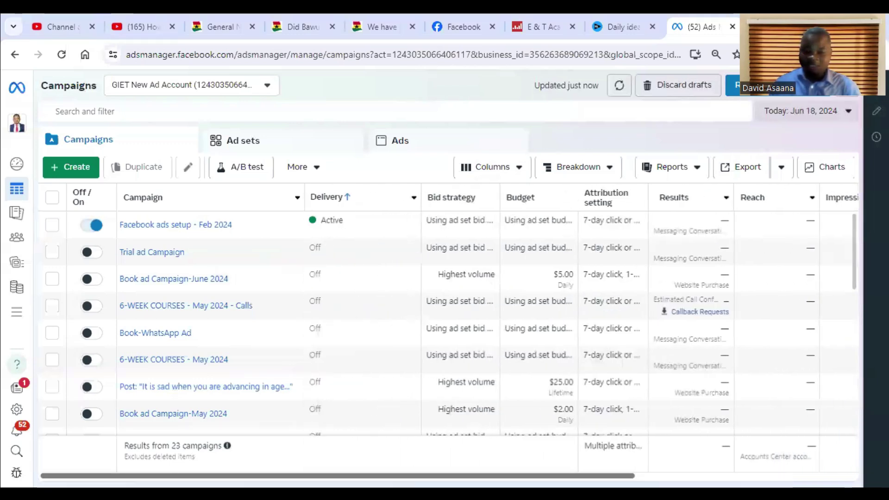
pyautogui.hscroll(1, 338, 322)
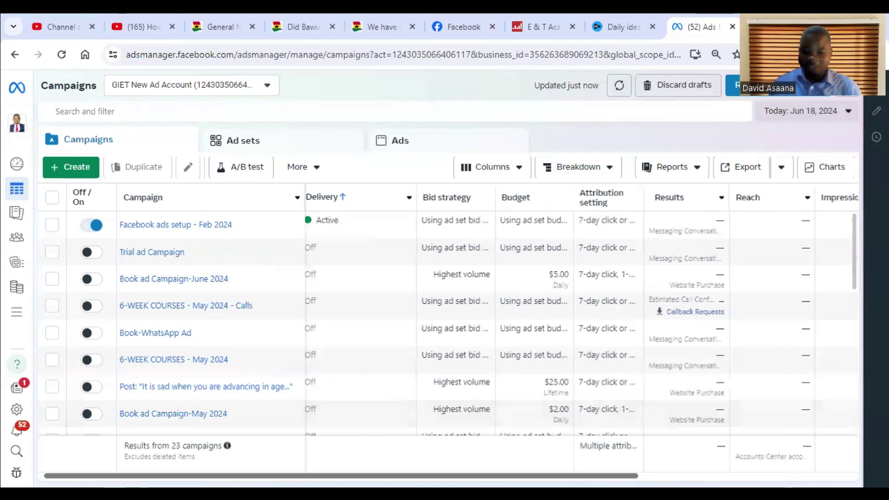
pyautogui.hscroll(-1, 412, 225)
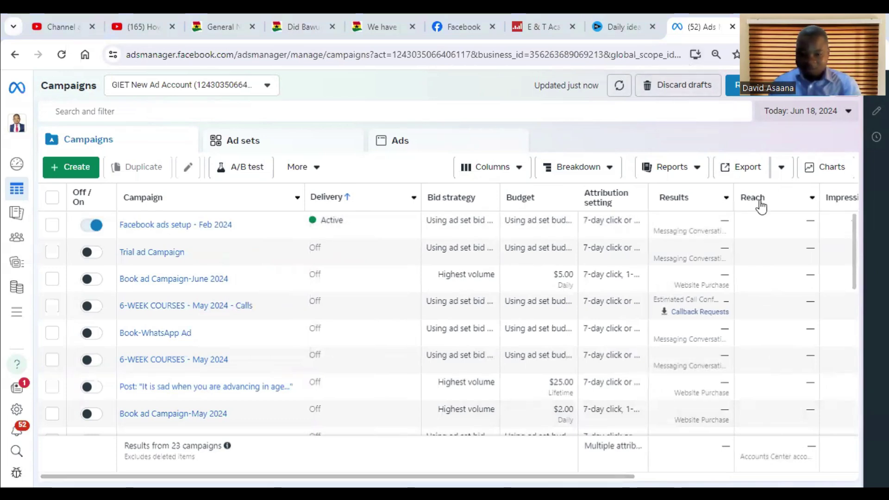
pyautogui.moveTo(586, 476); pyautogui.dragTo(695, 463)
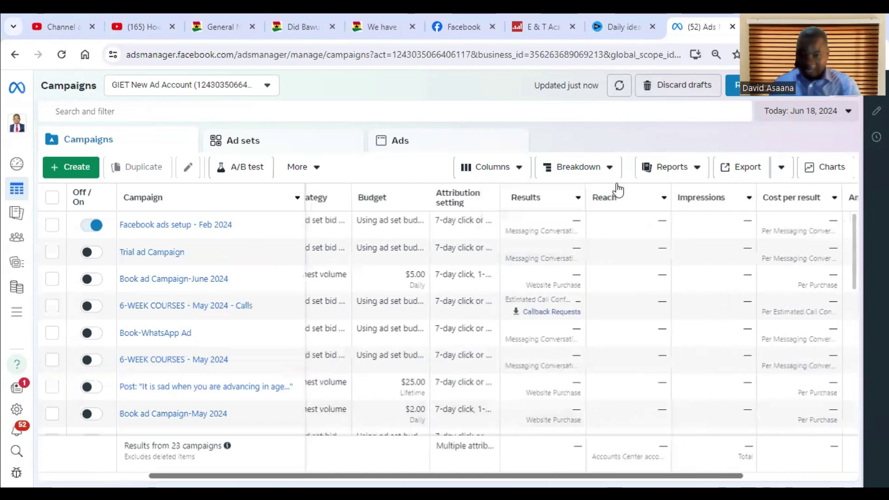
pyautogui.moveTo(665, 210)
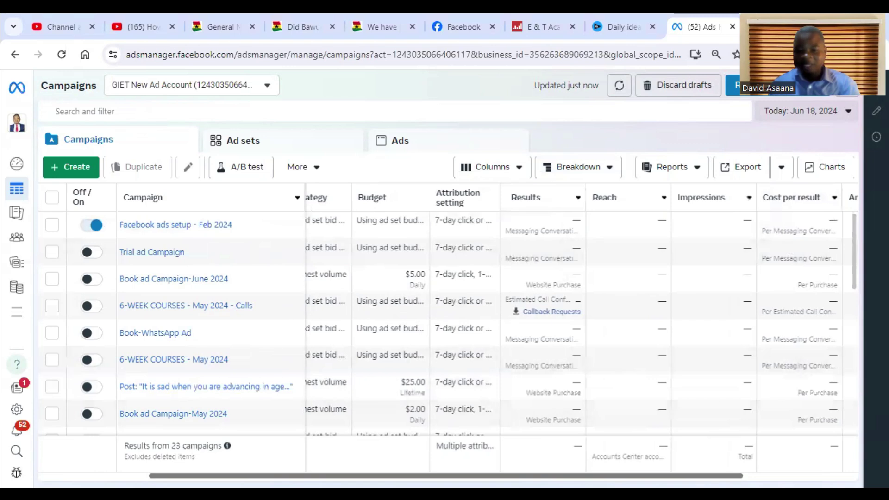
pyautogui.hscroll(1, 504, 331)
pyautogui.hscroll(2, 503, 332)
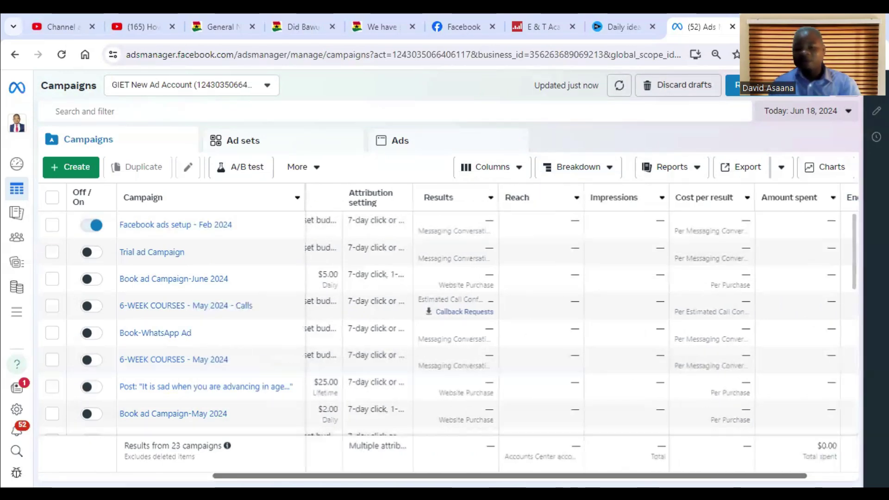
pyautogui.hscroll(2, 504, 331)
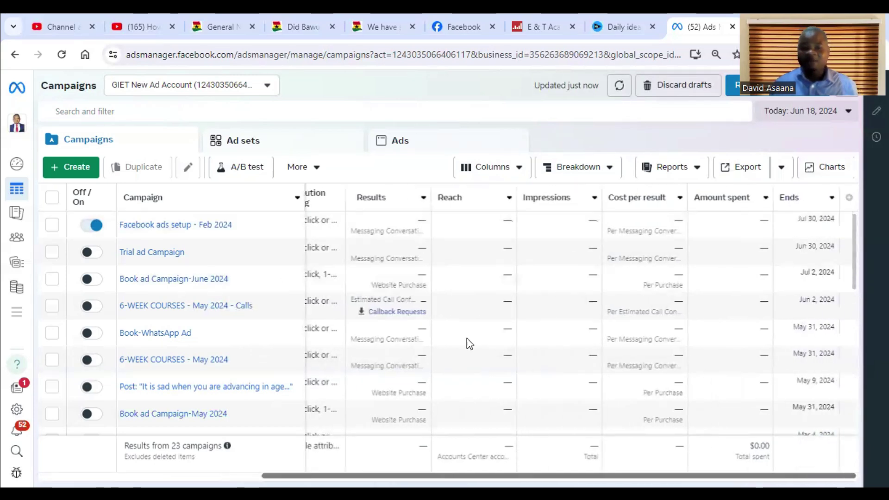
pyautogui.hscroll(-5, 99, 417)
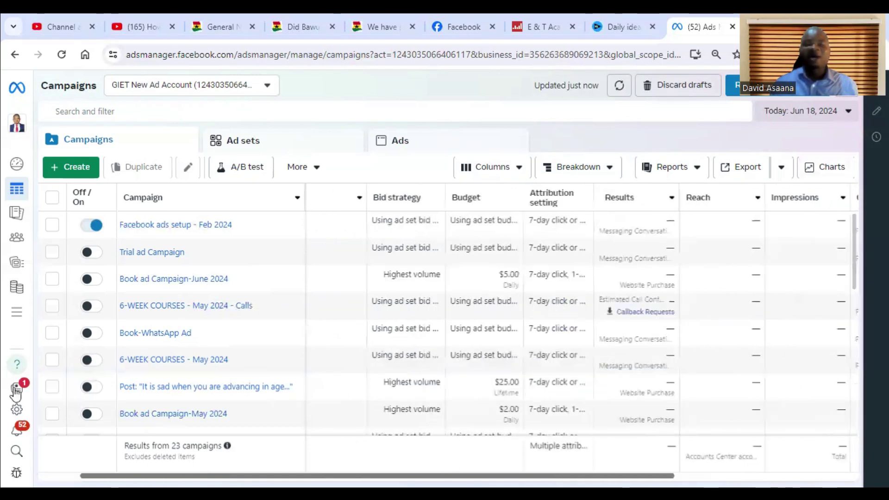
pyautogui.moveTo(3, 360)
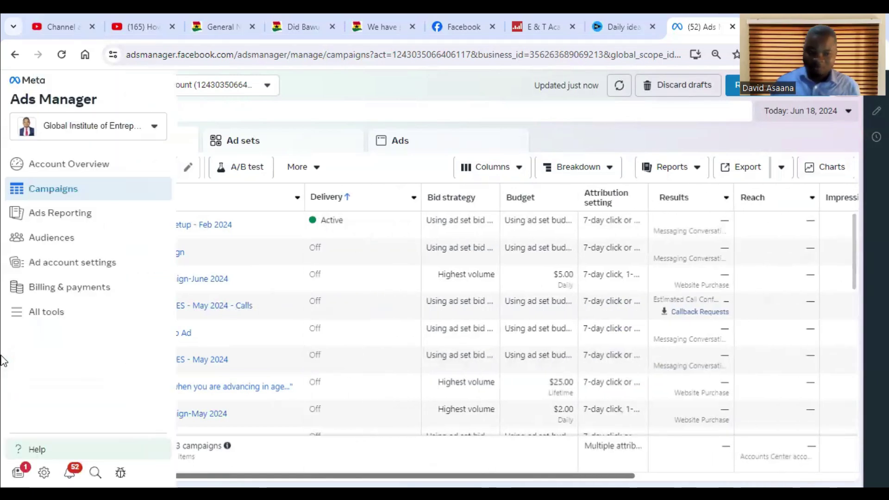
pyautogui.moveTo(252, 14)
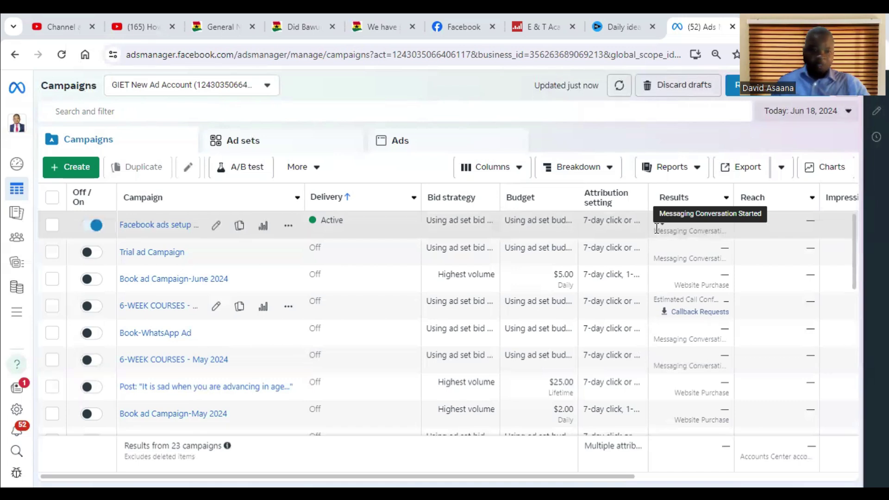
# Open the Facebook ads setup - Feb 2024 campaign for editing and review its ad set's conversion location, Facebook Page and messaging apps
pyautogui.click(216, 227)
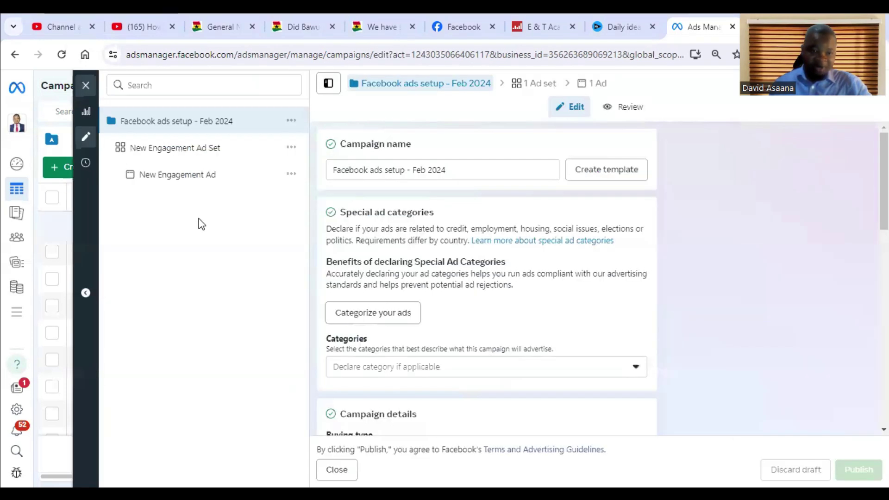
pyautogui.click(186, 153)
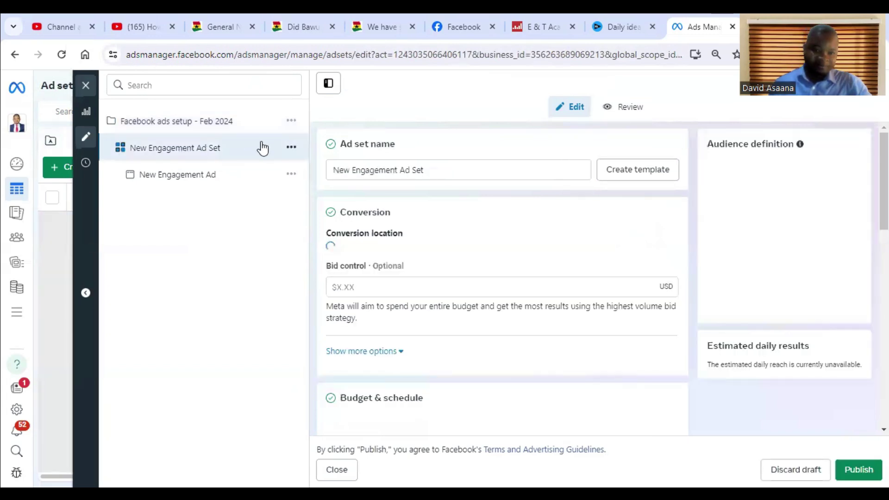
pyautogui.scroll(-2, 533, 227)
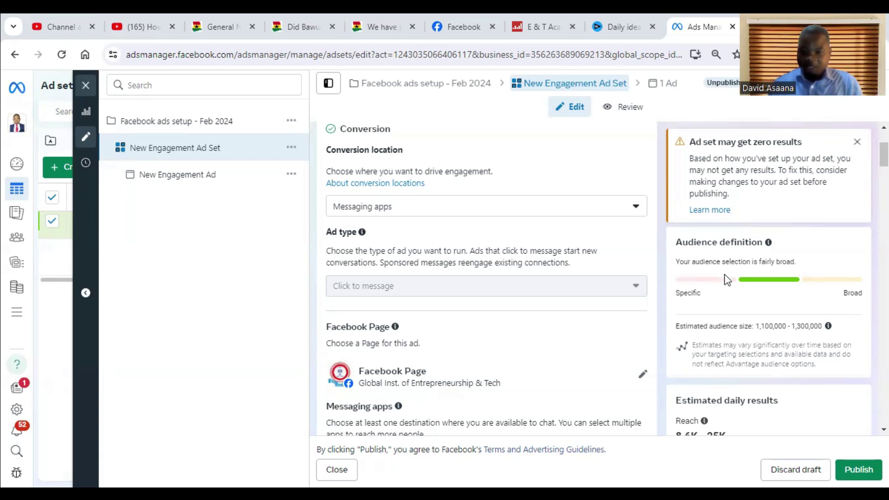
pyautogui.scroll(-2, 736, 354)
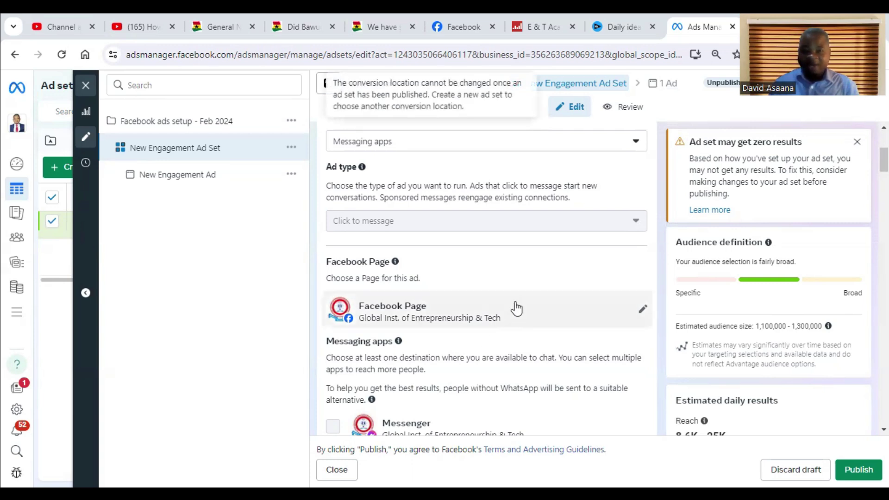
pyautogui.scroll(4, 493, 278)
pyautogui.scroll(-5, 491, 320)
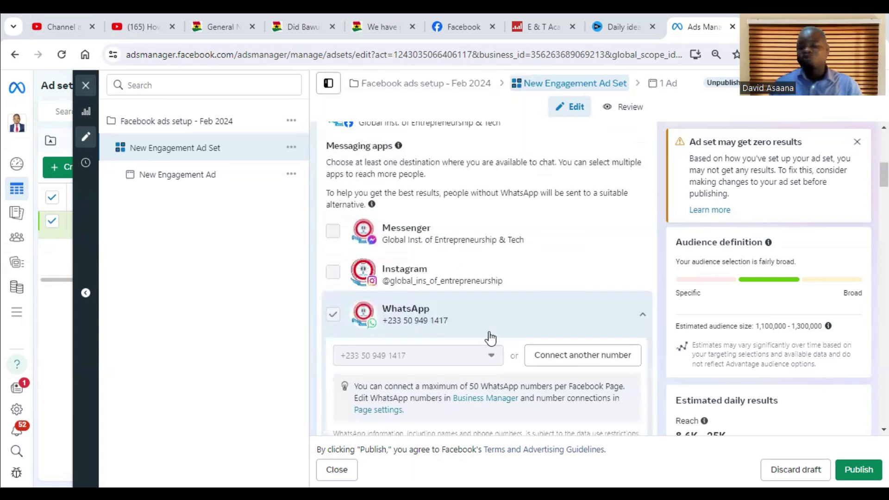
# Review the ad set's daily budget and its reach graph, and inspect the estimated daily reach and conversations
pyautogui.scroll(-5, 490, 336)
pyautogui.scroll(-5, 491, 332)
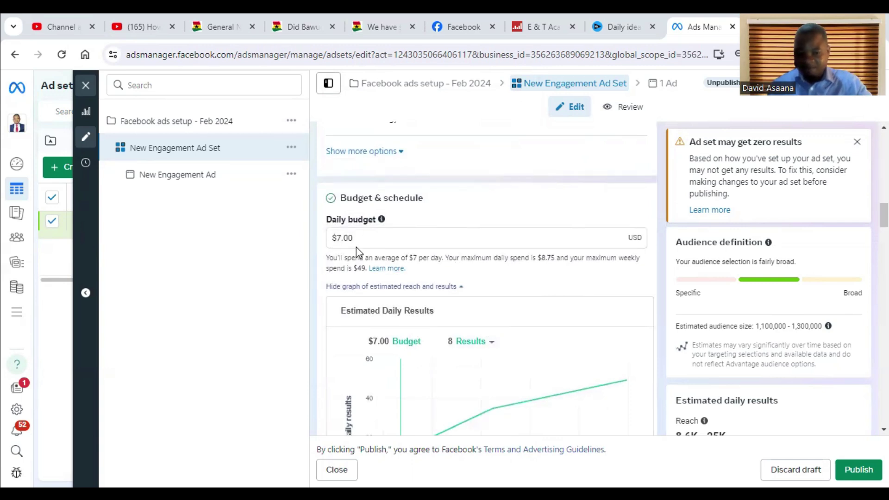
pyautogui.scroll(-8, 764, 429)
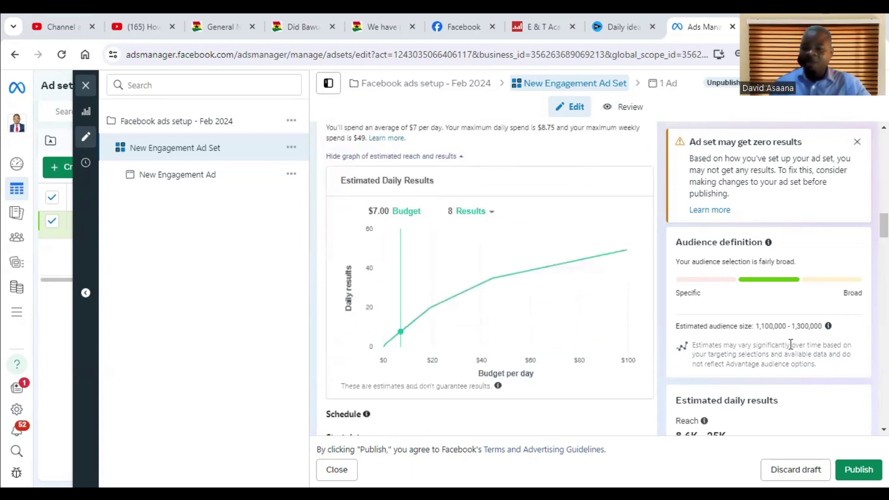
pyautogui.scroll(-20, 765, 424)
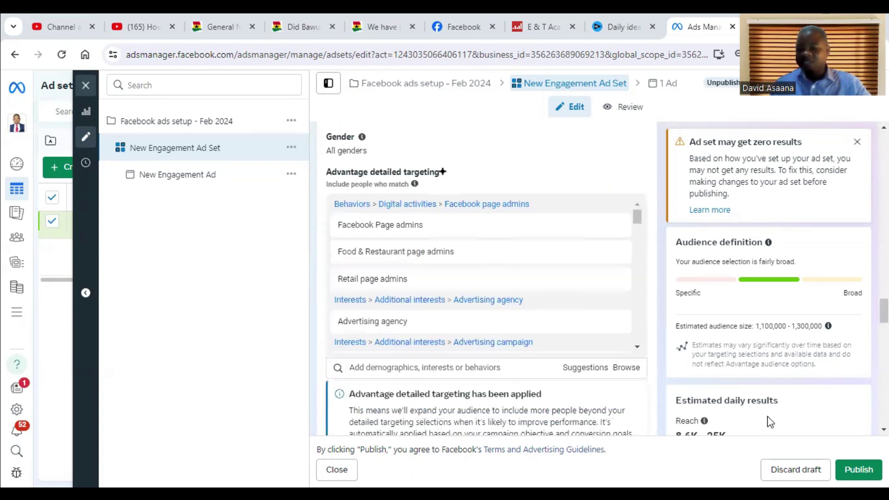
pyautogui.scroll(-5, 783, 424)
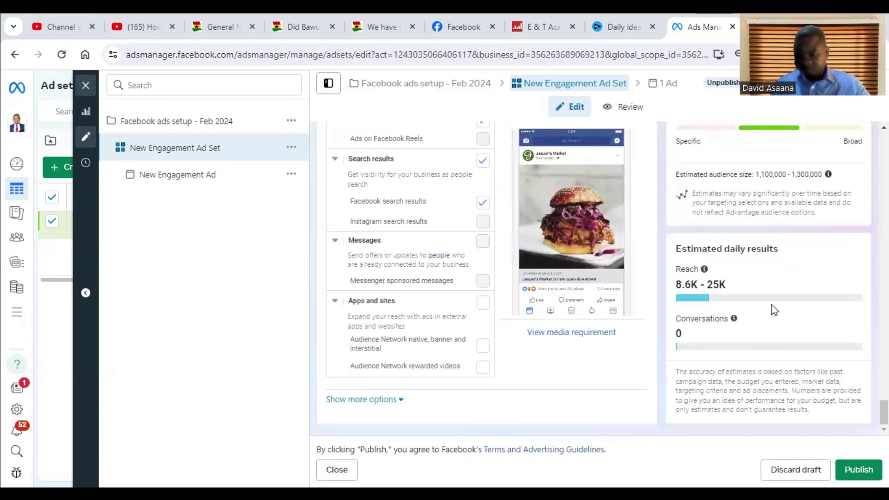
pyautogui.moveTo(687, 292)
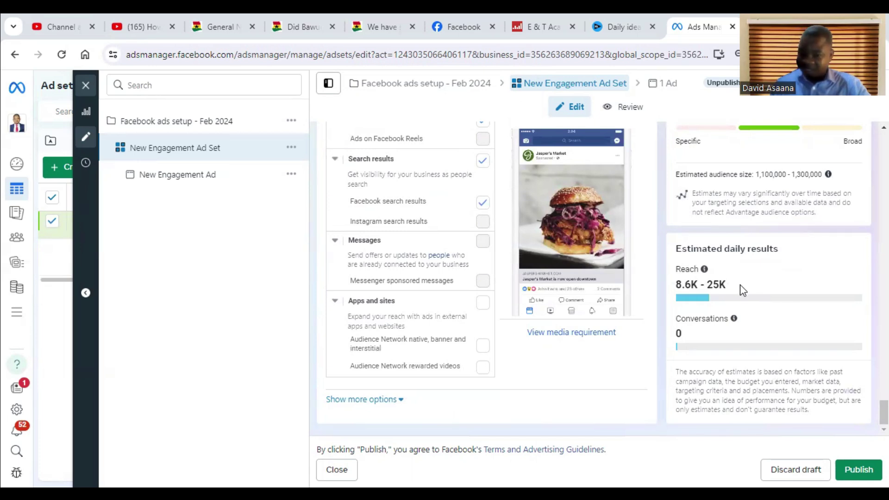
pyautogui.scroll(3, 737, 299)
pyautogui.scroll(-3, 704, 381)
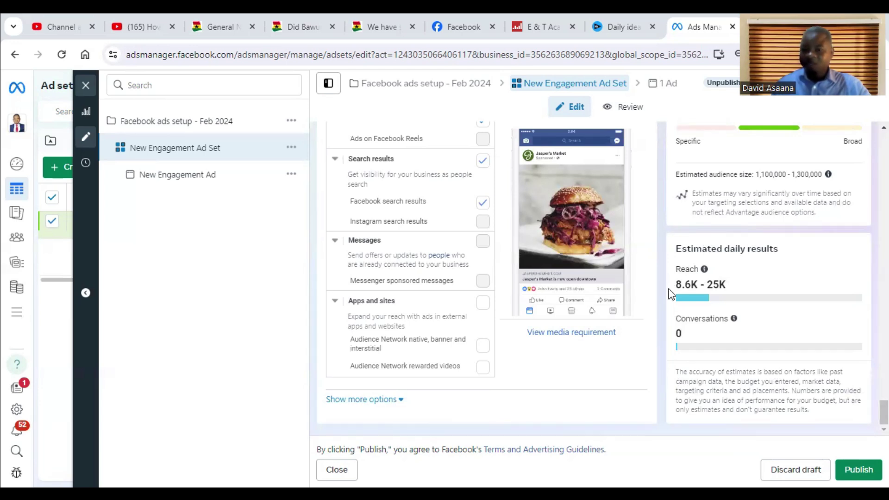
# Examine the ad set's locations, age, gender, detailed targeting and placement settings against the estimated daily results
pyautogui.scroll(15, 604, 274)
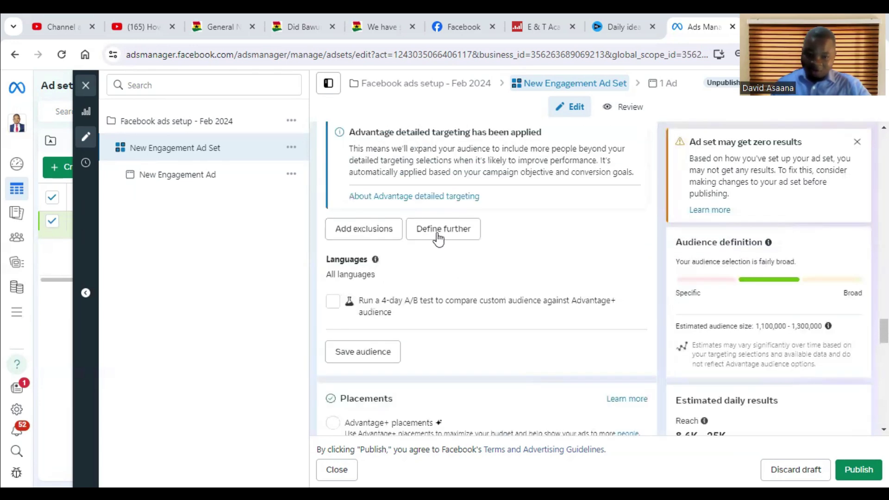
pyautogui.scroll(8, 464, 288)
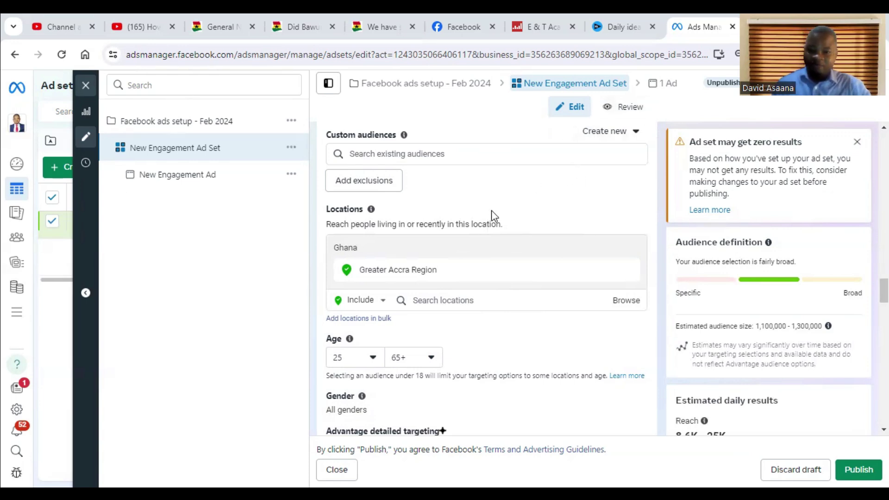
pyautogui.scroll(-4, 467, 213)
pyautogui.scroll(3, 467, 242)
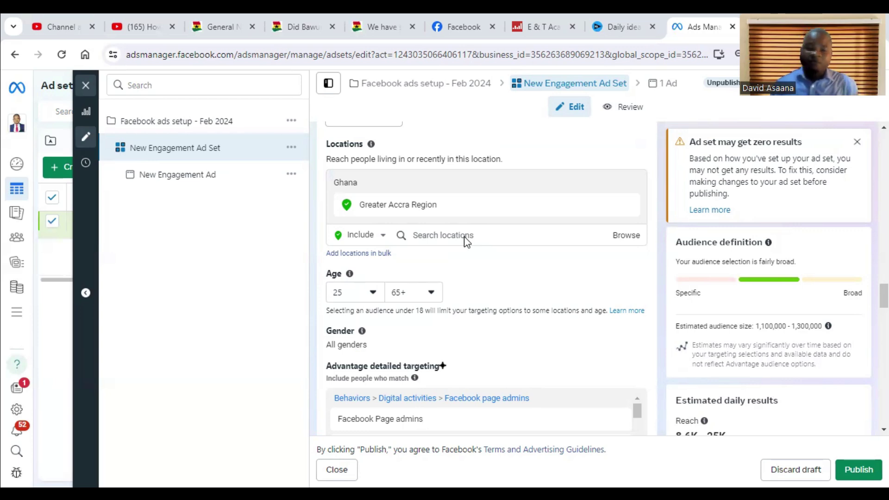
pyautogui.scroll(-10, 783, 344)
pyautogui.scroll(-10, 779, 342)
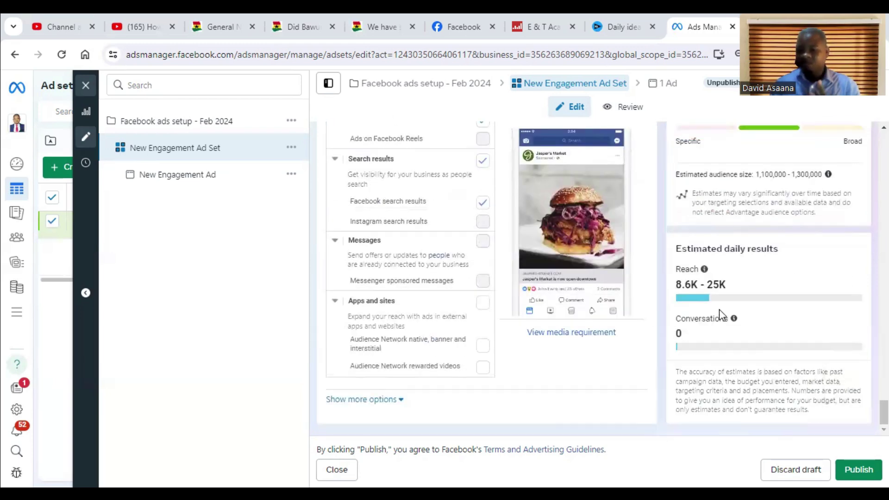
pyautogui.scroll(1, 709, 307)
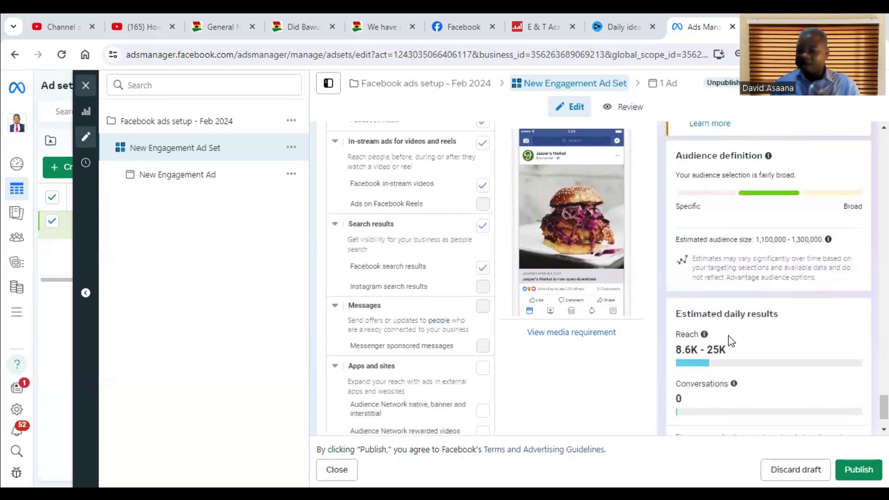
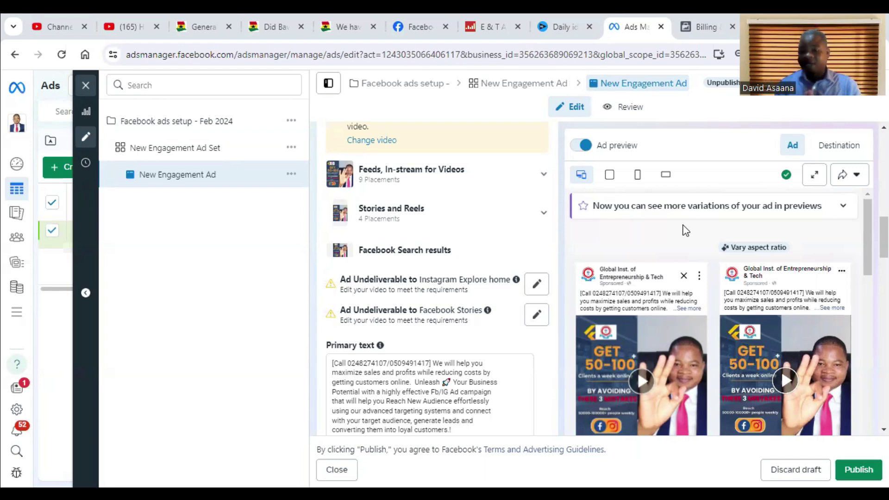
pyautogui.click(537, 284)
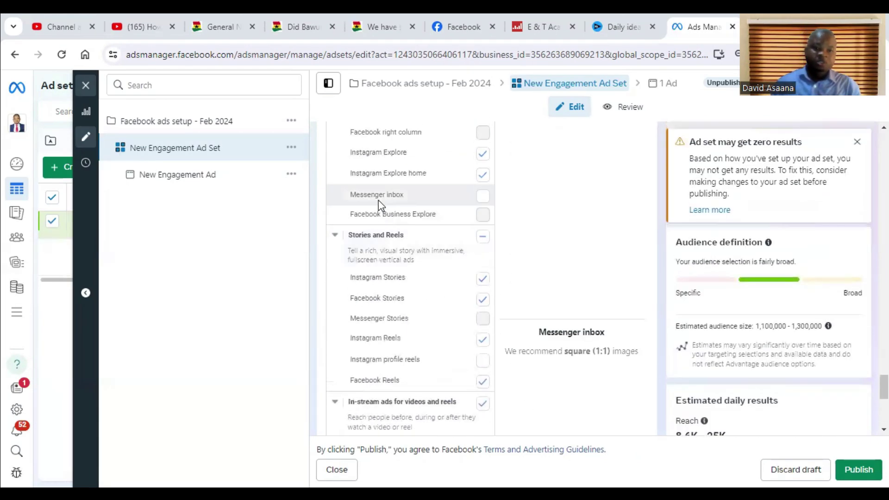
pyautogui.scroll(15, 459, 232)
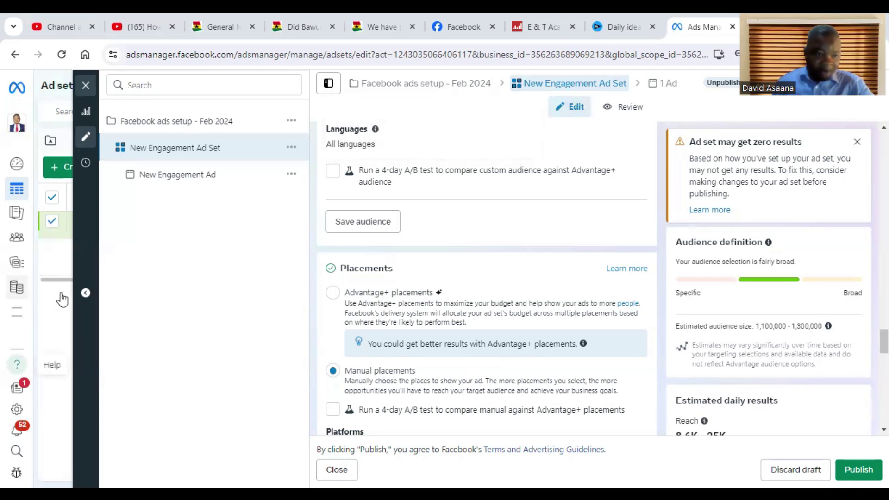
# Open Billing & payments in a new browser tab and view the ad account's payment settings
pyautogui.rightClick(12, 288)
pyautogui.click(95, 301)
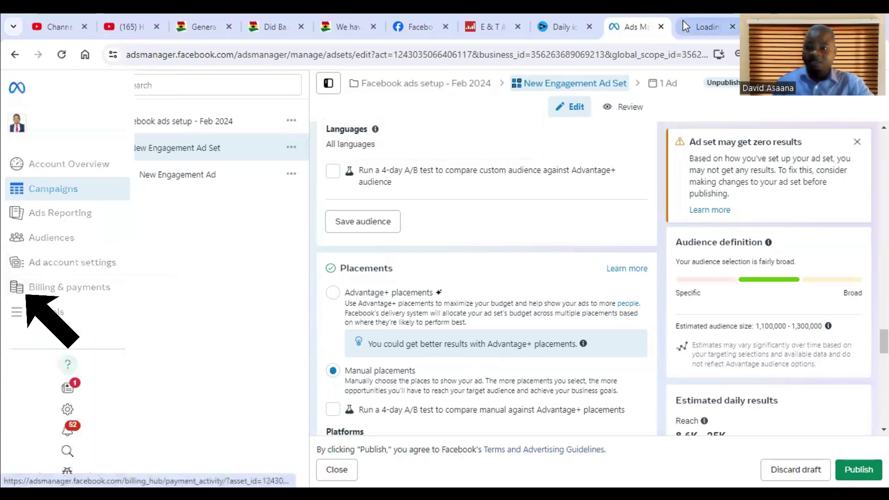
pyautogui.click(723, 29)
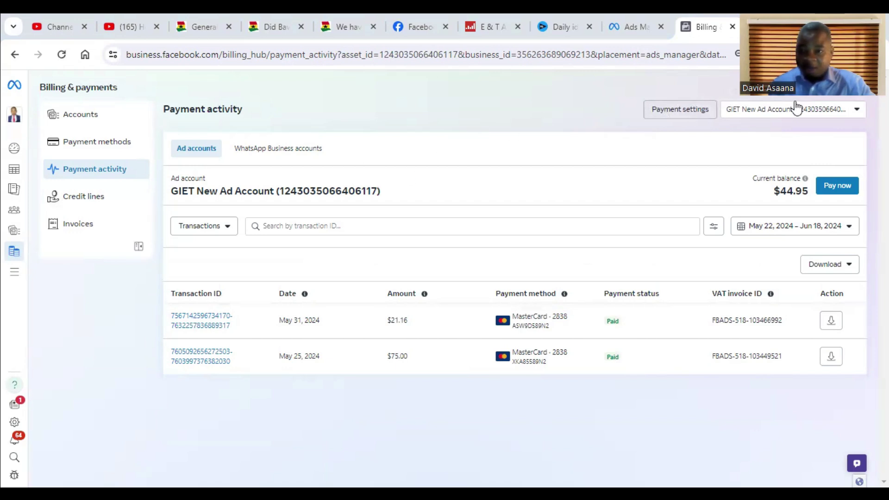
pyautogui.click(687, 115)
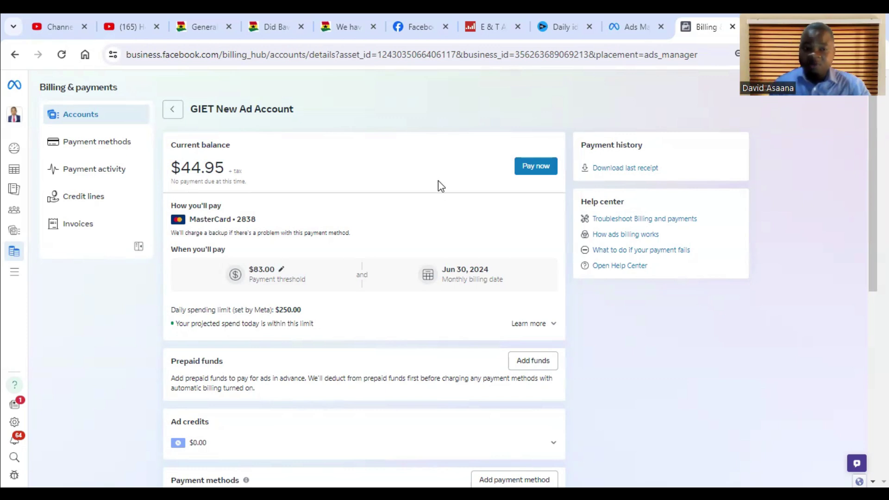
# Return to the ad set and review its manual placements, including the selected platforms and feeds
pyautogui.click(632, 13)
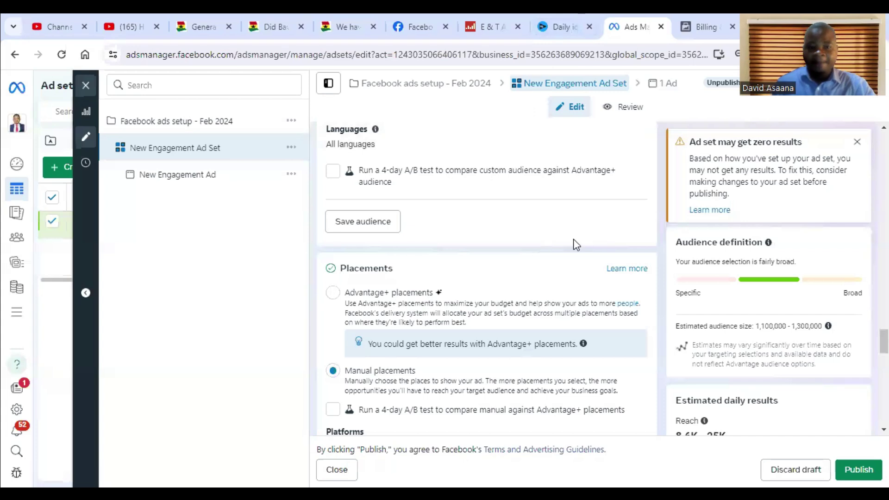
pyautogui.scroll(-4, 576, 244)
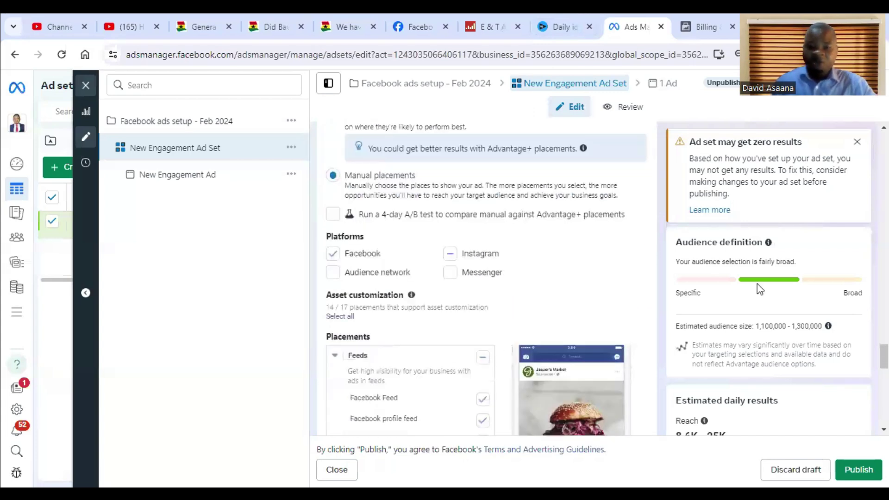
pyautogui.scroll(-3, 480, 292)
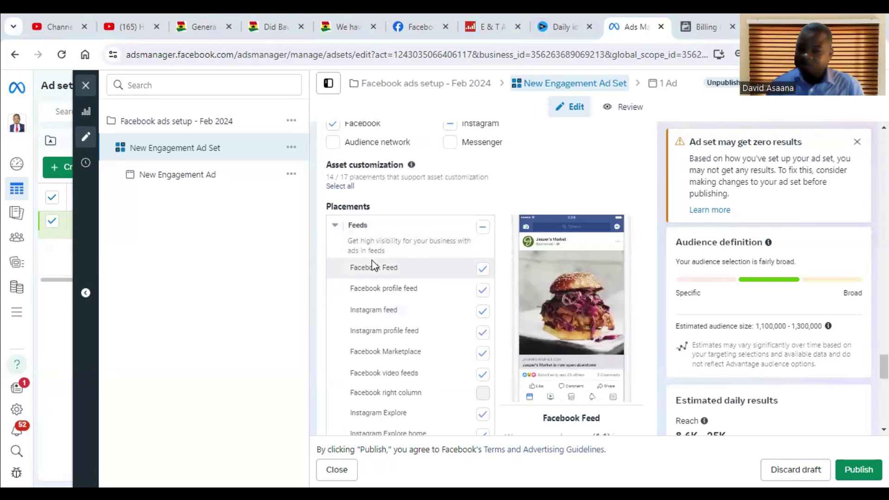
# Examine which feed, Stories and Reels, in-stream and search placements are selected for the ad set, along with their previews
pyautogui.scroll(-5, 440, 272)
pyautogui.scroll(4, 472, 217)
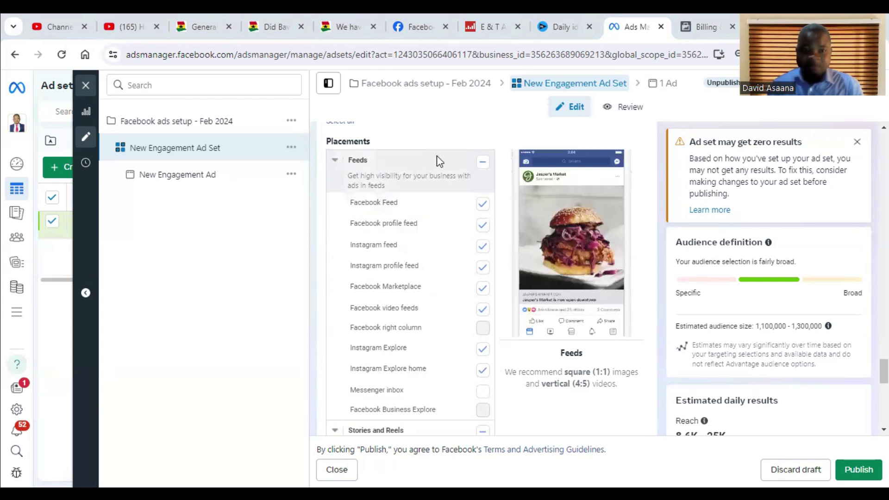
pyautogui.scroll(1, 437, 158)
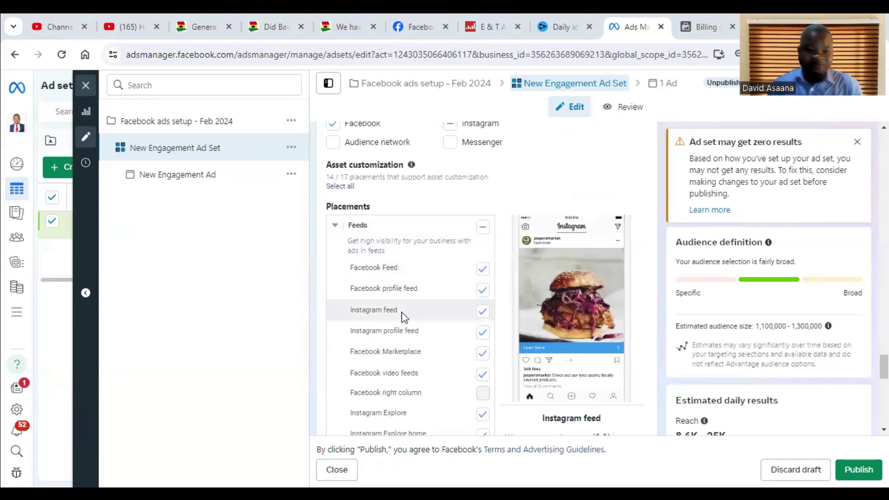
pyautogui.scroll(-2, 477, 278)
pyautogui.scroll(2, 460, 208)
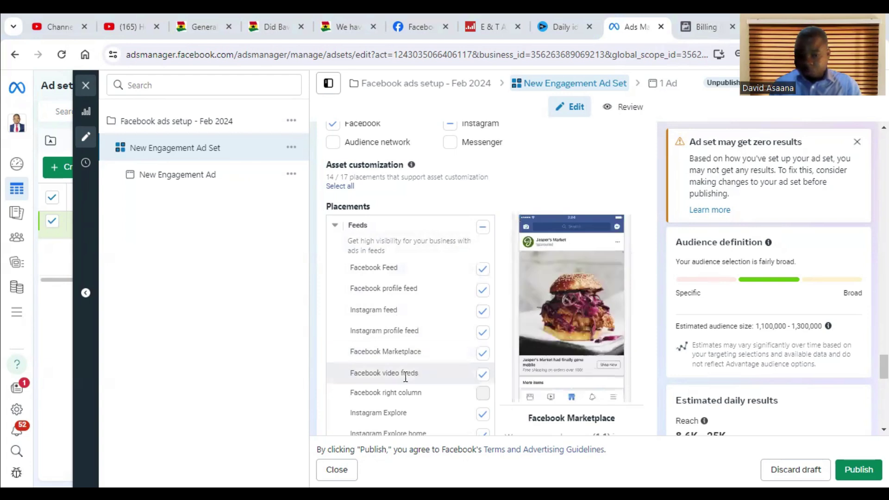
pyautogui.scroll(-3, 453, 406)
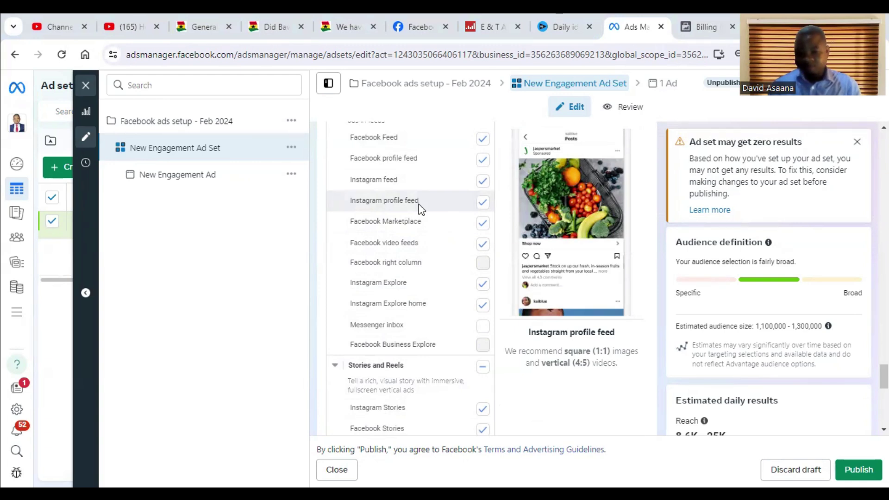
pyautogui.scroll(-4, 431, 258)
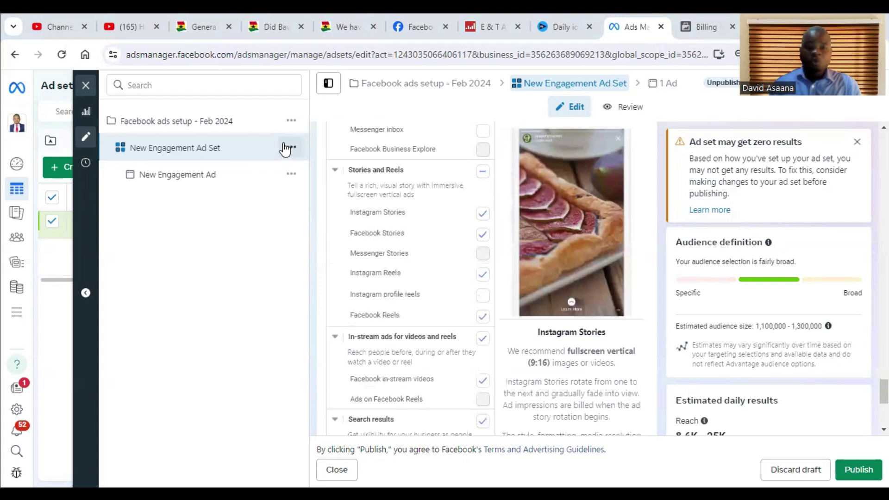
# Open the New Engagement Ad and review its identity, format, media, placement delivery warnings, primary text and ad preview
pyautogui.click(186, 180)
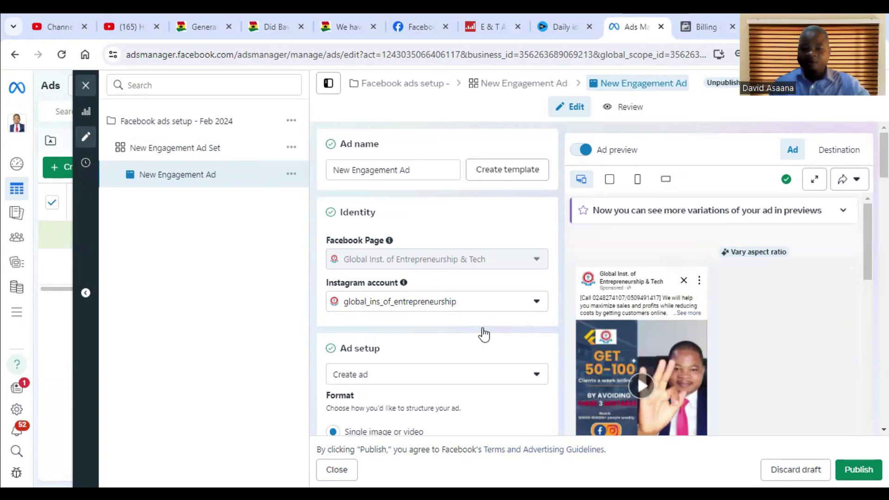
pyautogui.scroll(-4, 503, 326)
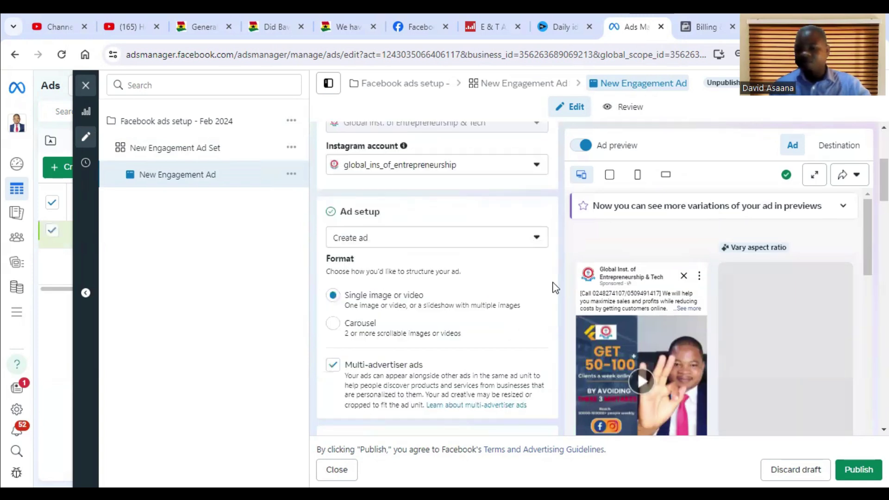
pyautogui.scroll(-4, 554, 288)
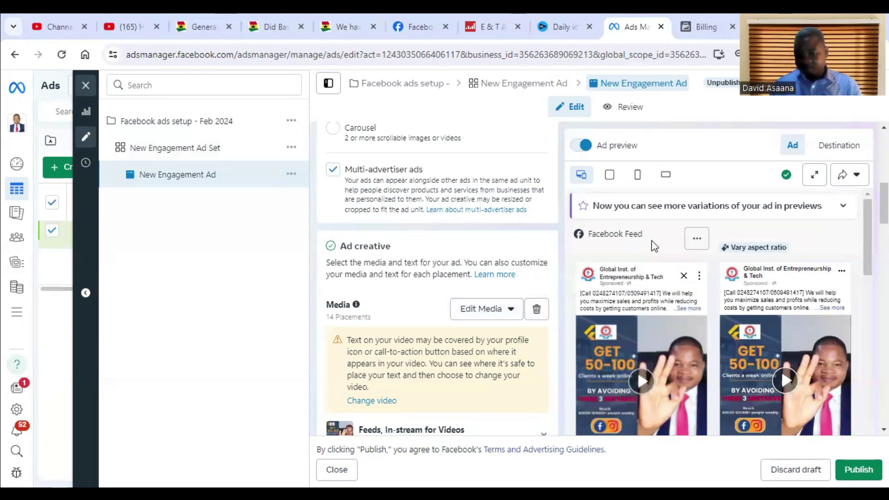
pyautogui.scroll(-3, 486, 280)
pyautogui.scroll(-3, 486, 280)
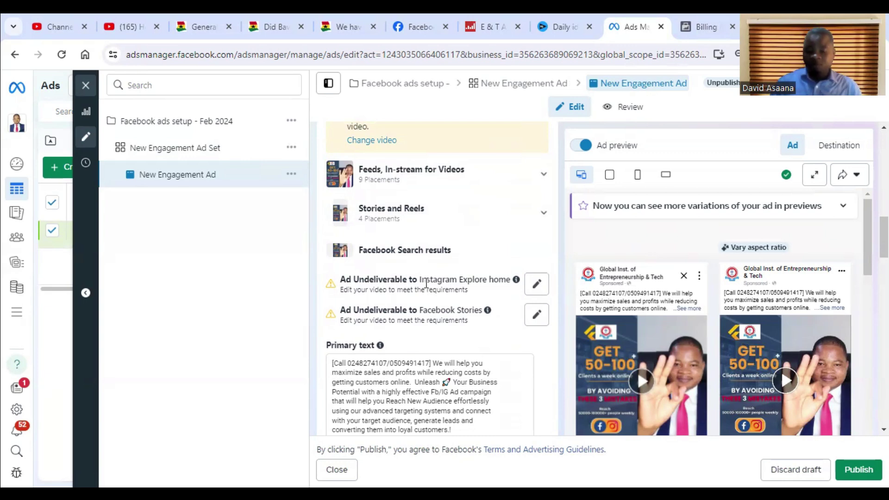
pyautogui.moveTo(632, 364)
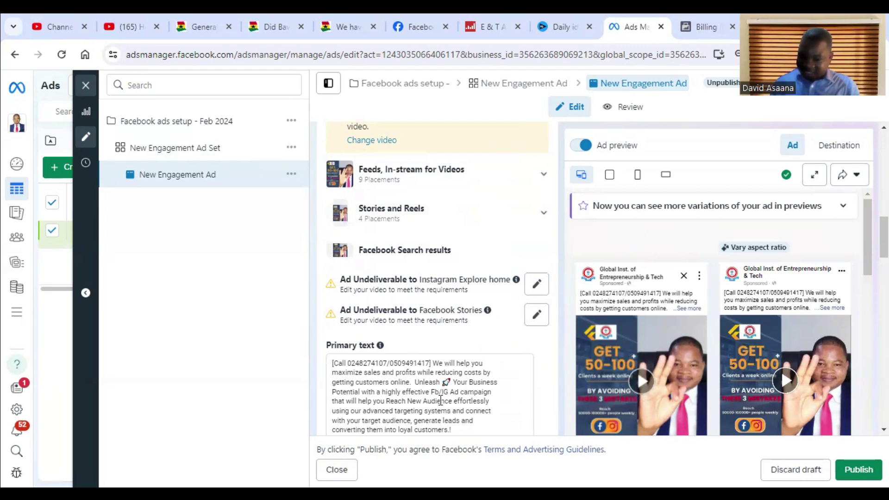
pyautogui.moveTo(672, 347)
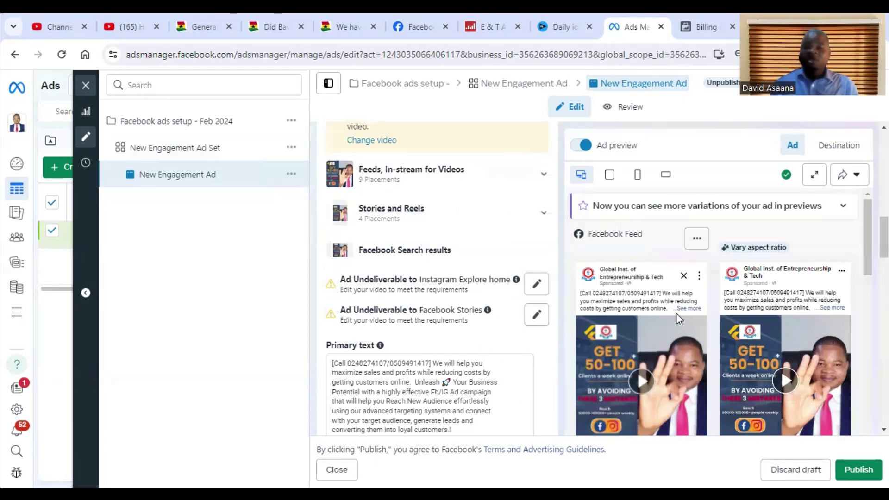